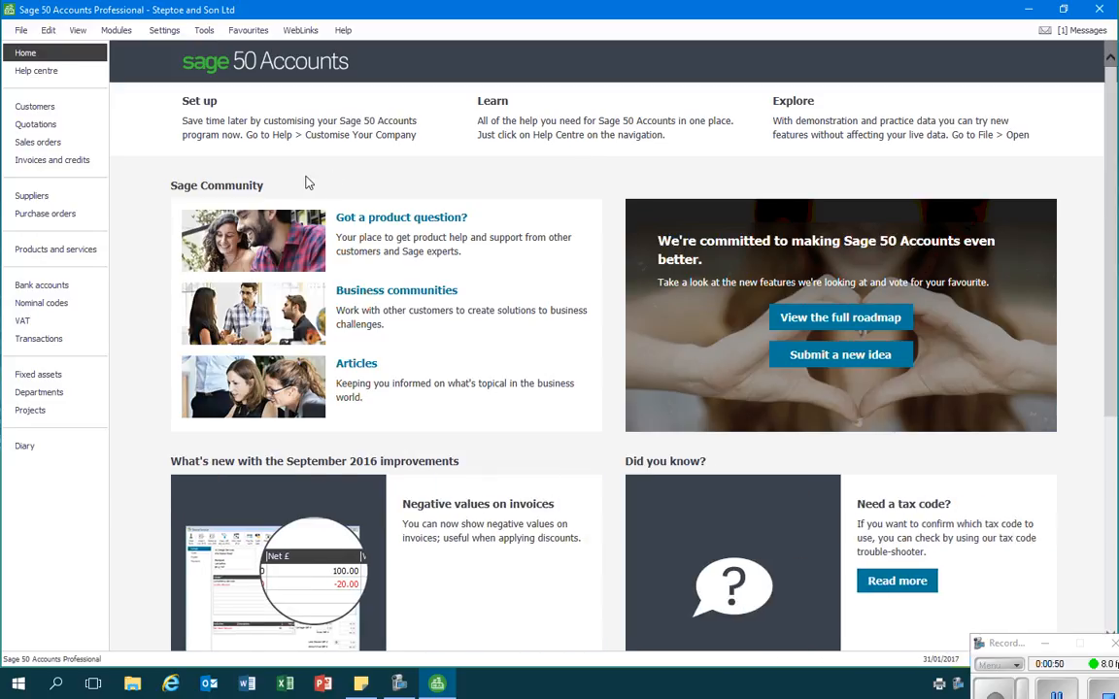
Add a new recurring entry for the bank accounts and set its bank account to 1200 Bank Current Account
left_click(46, 289)
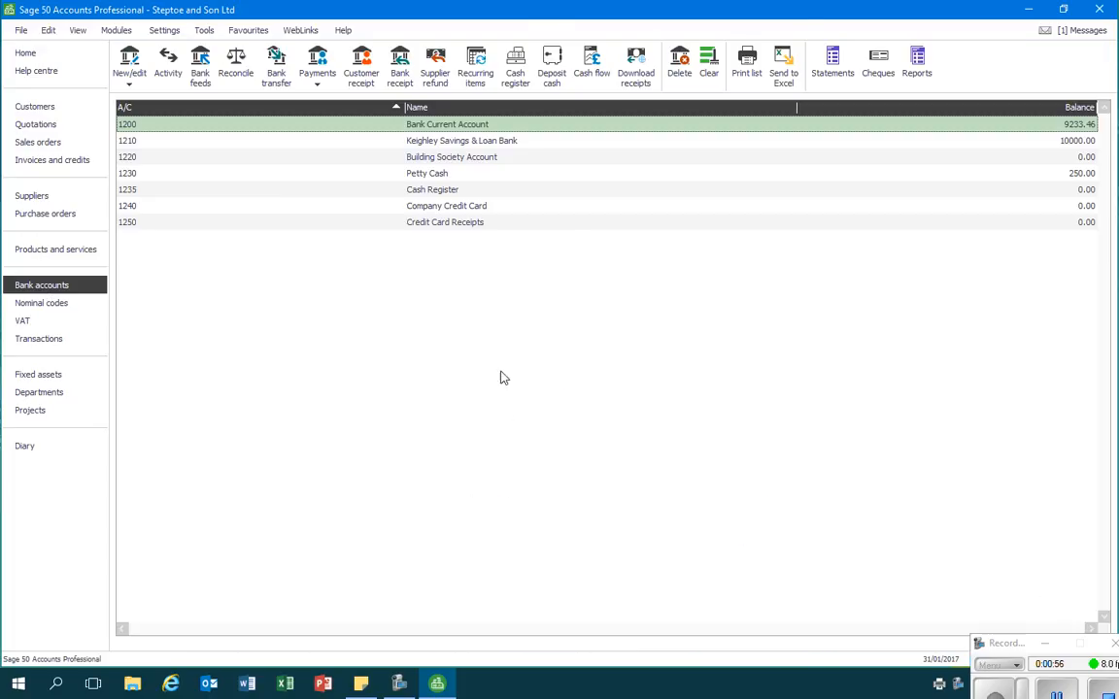
left_click(476, 68)
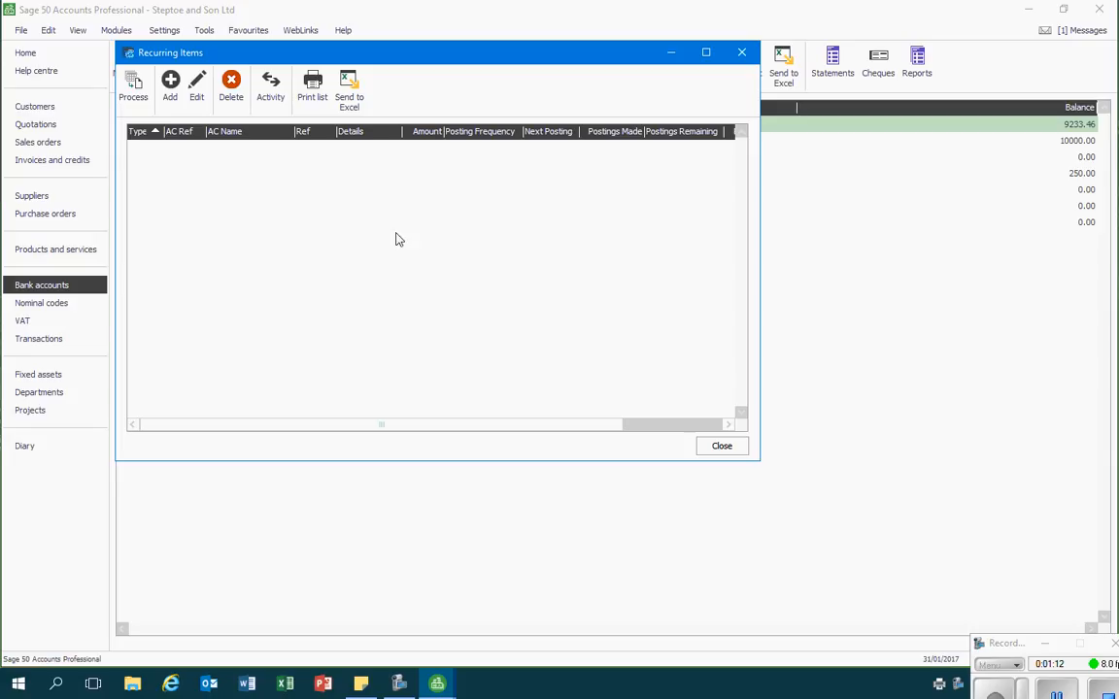
left_click(170, 85)
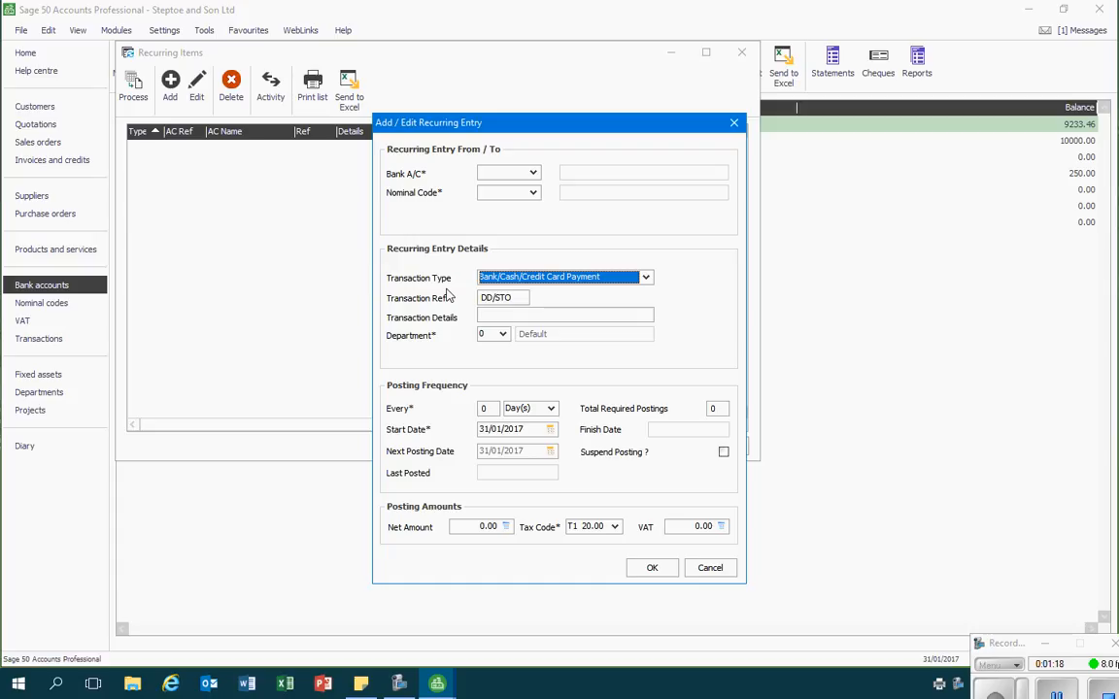
left_click(533, 173)
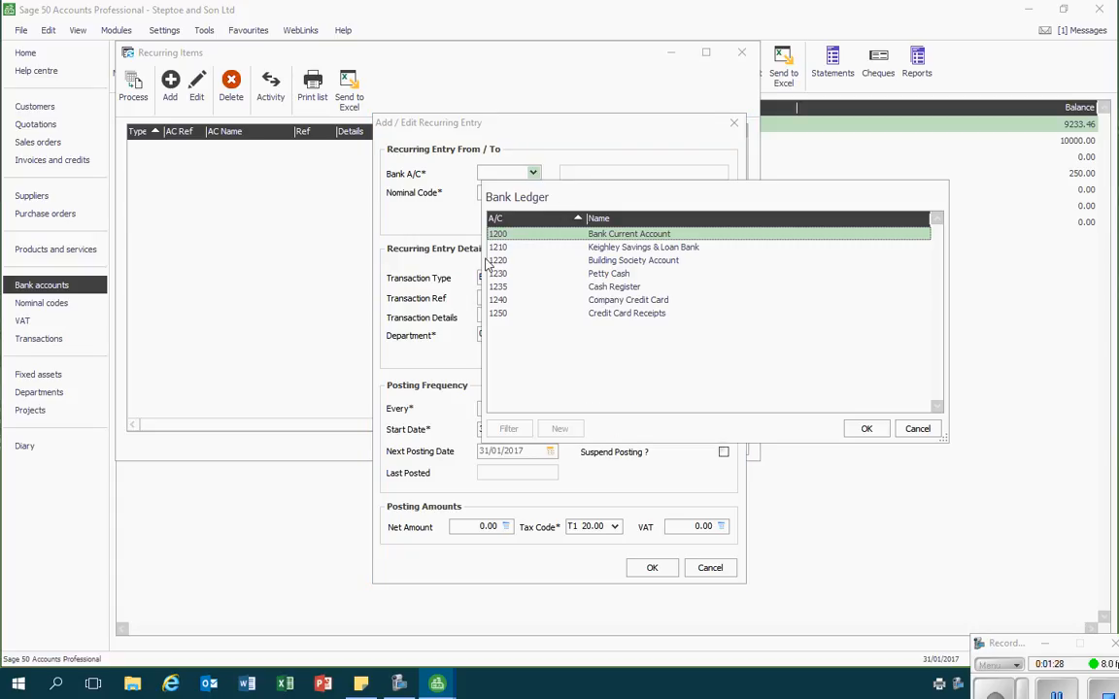
double_click(537, 237)
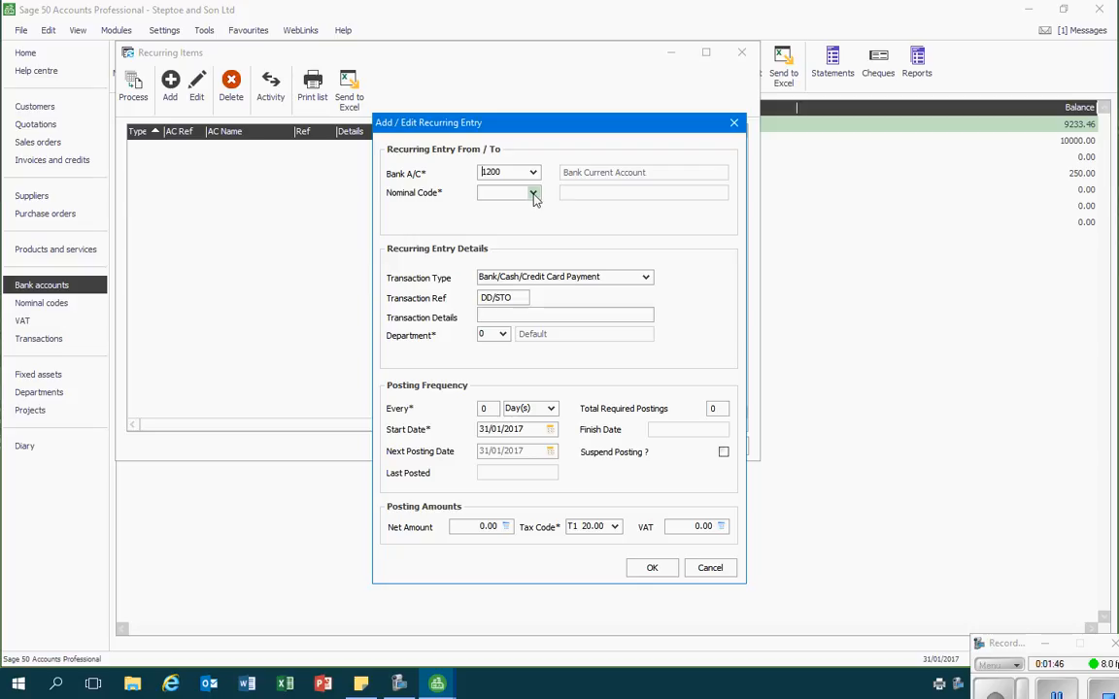
Set the recurring entry's nominal code to 8204 Insurance
left_click(533, 195)
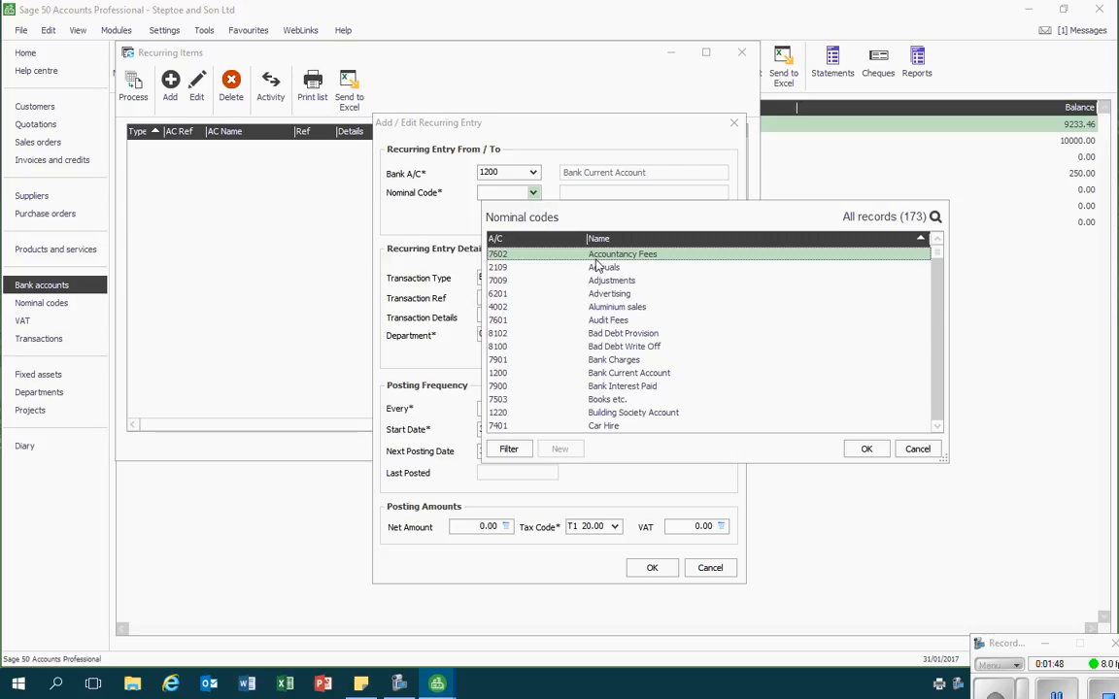
key("Down")
key("Down")
key("Down")
key("Down")
key("Down")
key("Down")
key("Down")
key("Down")
key("Down")
key("Down")
key("Down")
key("Down")
key("Down")
key("Down")
key("Down")
key("Down")
key("Down")
key("Down")
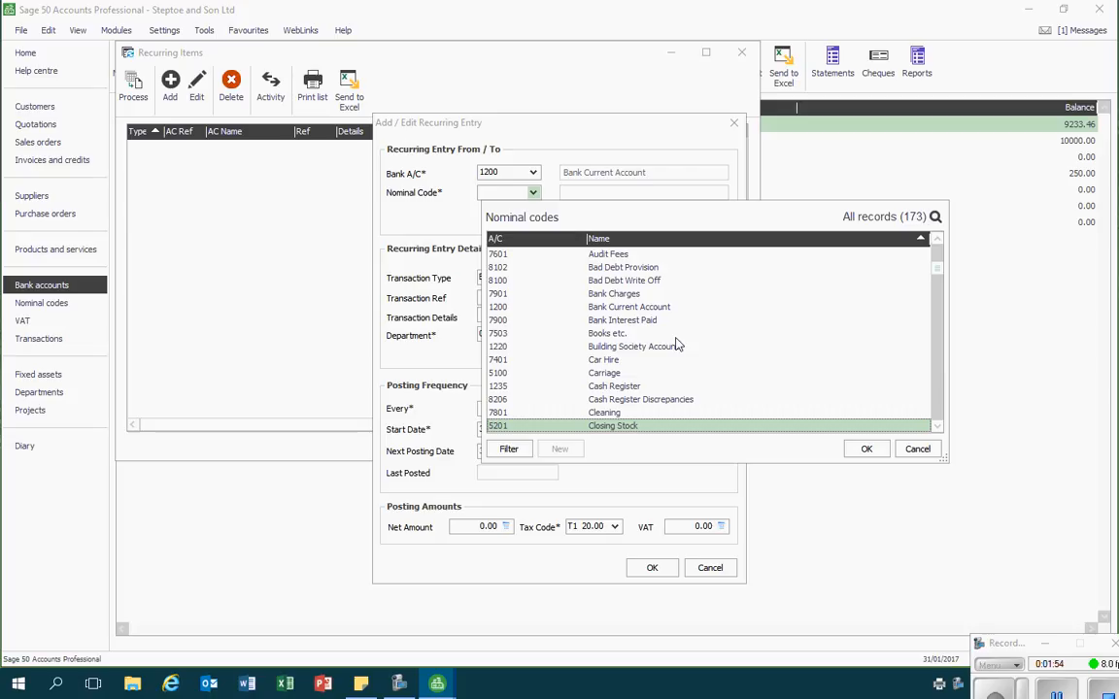
key("Down")
key("Down")
key("Down")
key("Down")
key("Down")
key("Down")
key("Down")
key("Down")
key("Down")
key("Down")
key("Down")
key("Down")
key("Down")
key("Down")
key("Down")
key("Down")
key("Down")
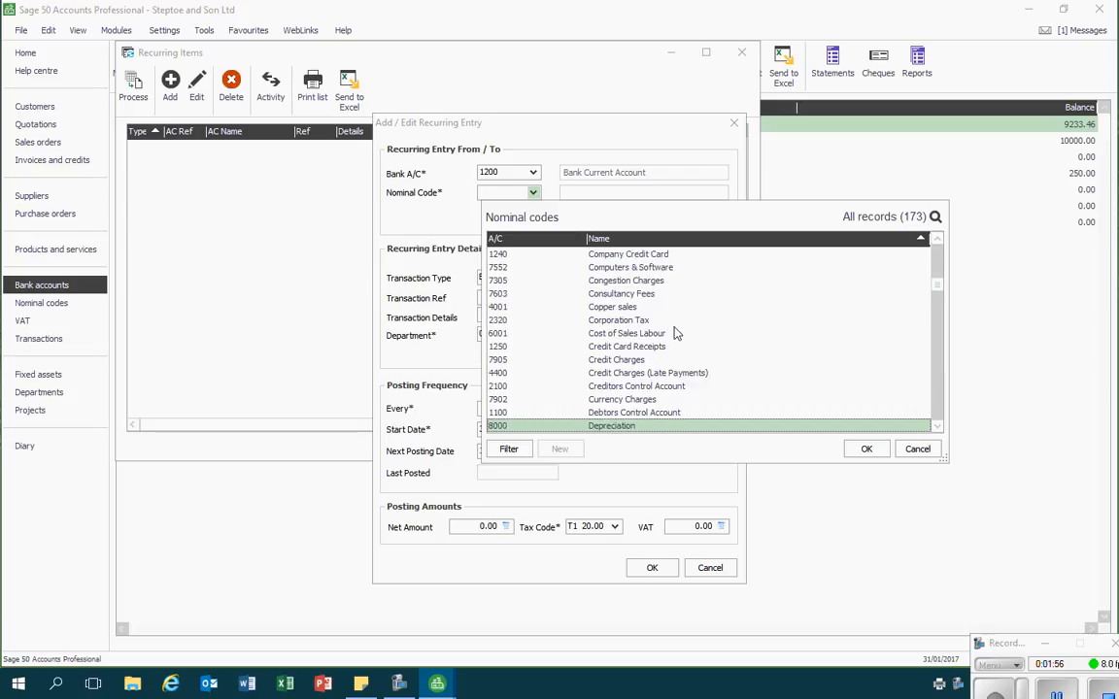
key("Down")
key("Down")
key("Down")
key("Down")
key("Down")
key("Down")
key("Down")
key("Down")
key("Down")
key("Down")
key("Down")
key("Down")
key("Down")
key("Down")
key("Down")
key("Down")
key("Down")
key("Down")
key("Down")
key("Down")
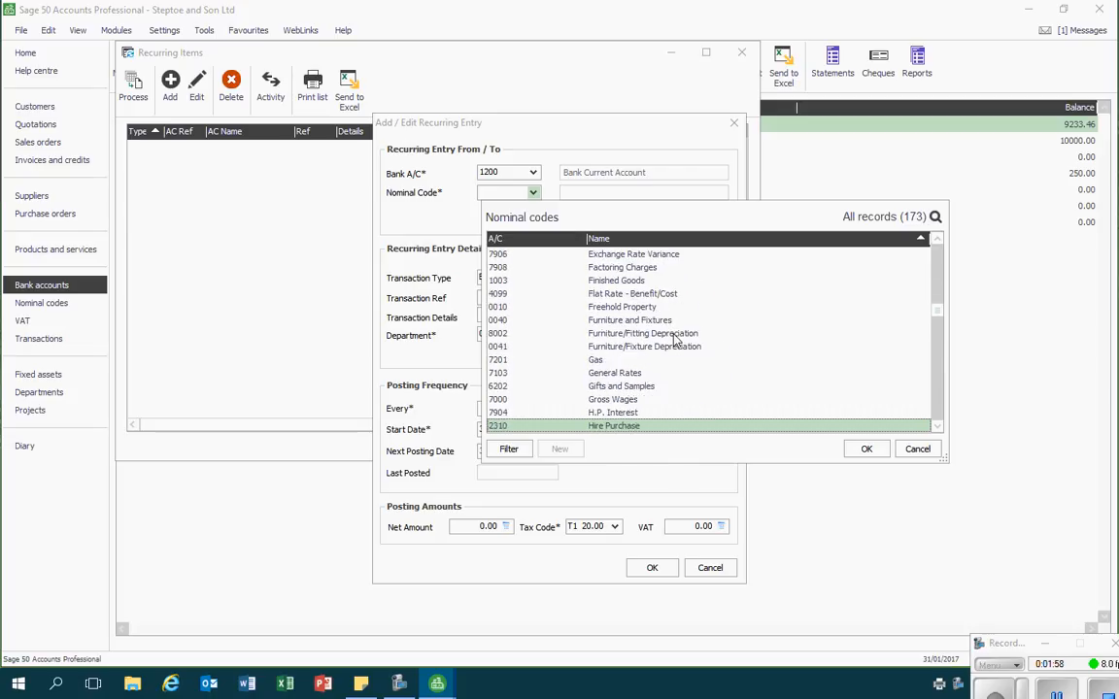
key("Down")
key("Down")
key("Down")
key("Down")
key("Down")
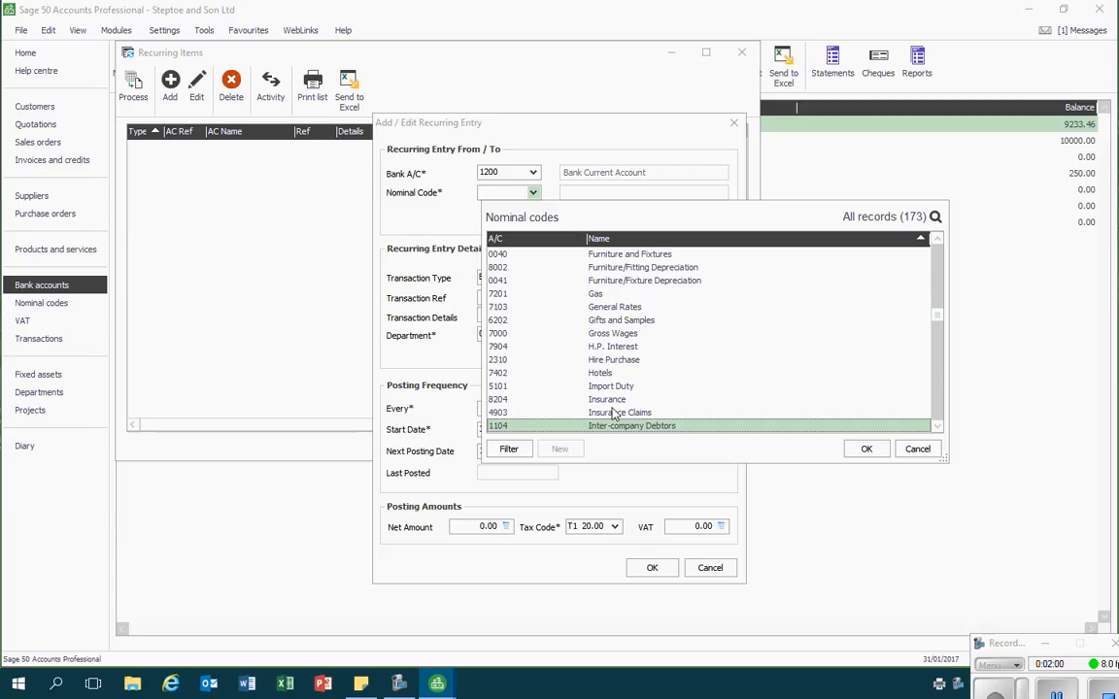
key("Up")
key("Up")
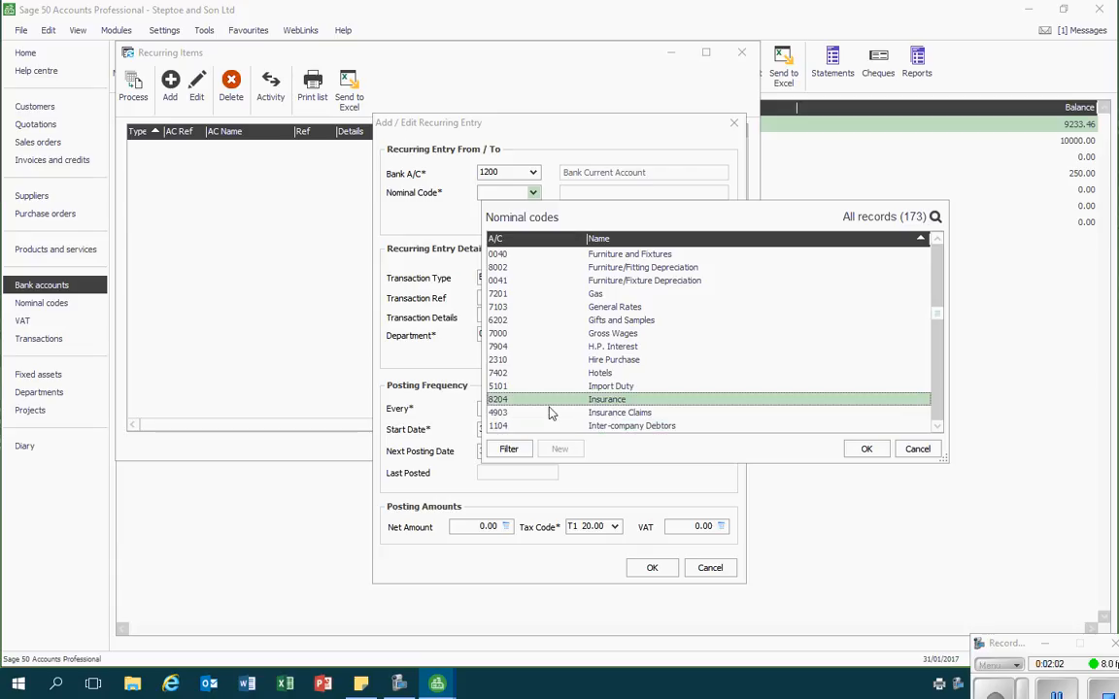
left_click(879, 451)
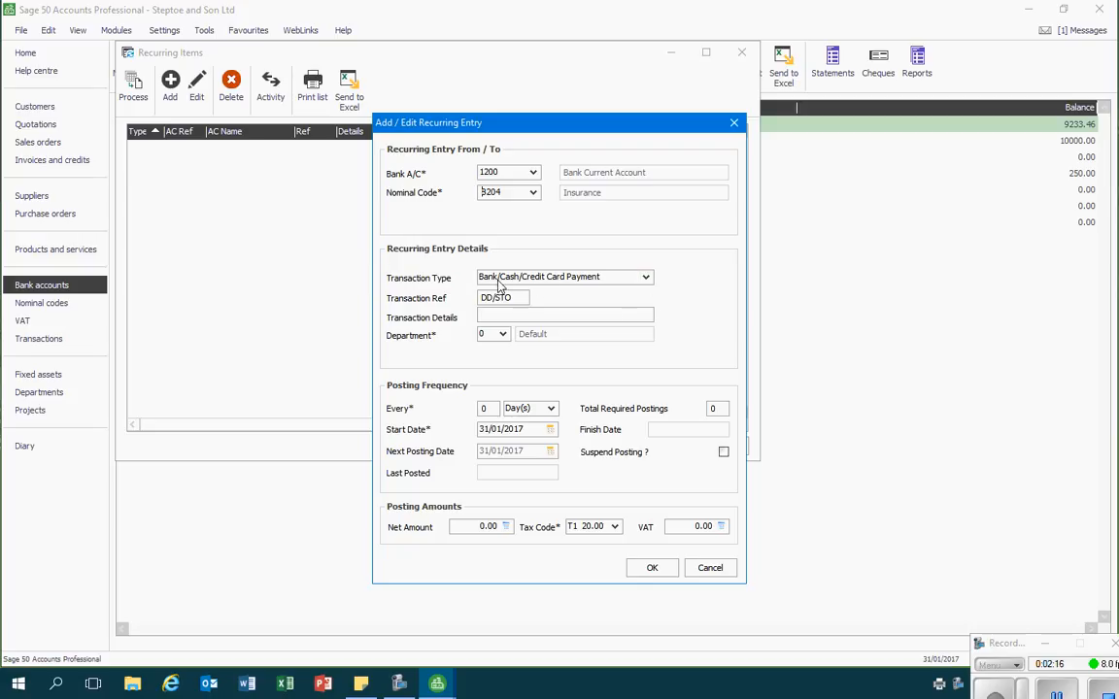
Choose Bank/Cash/Credit Card Payment as the transaction type and set the transaction reference to STO
left_click(646, 278)
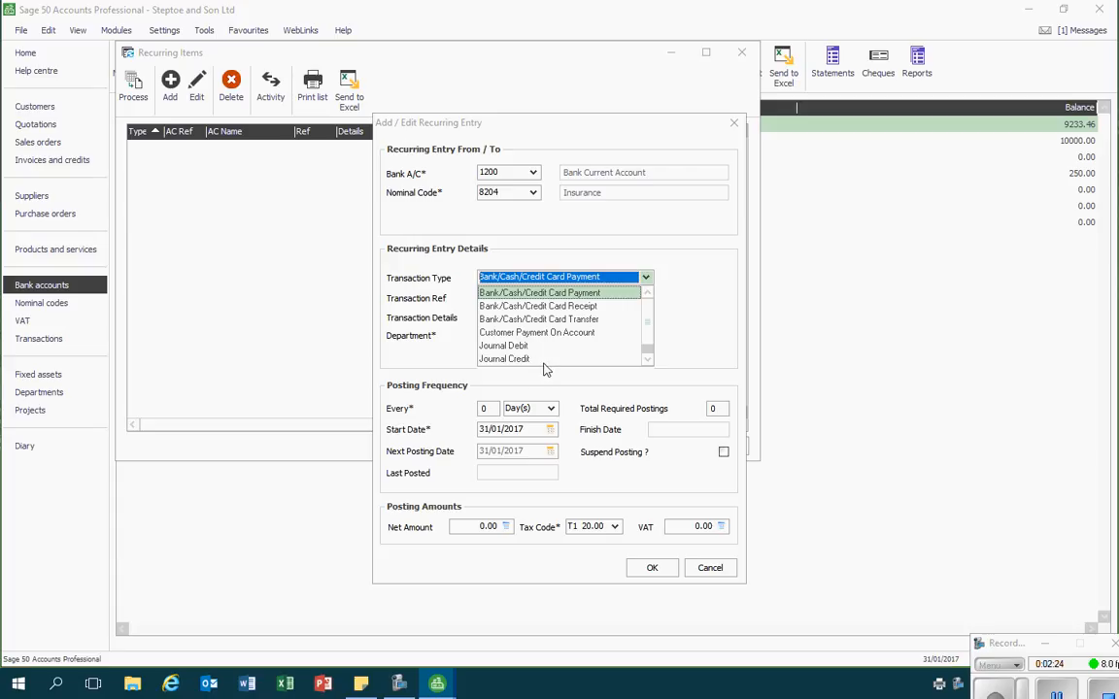
left_click(561, 289)
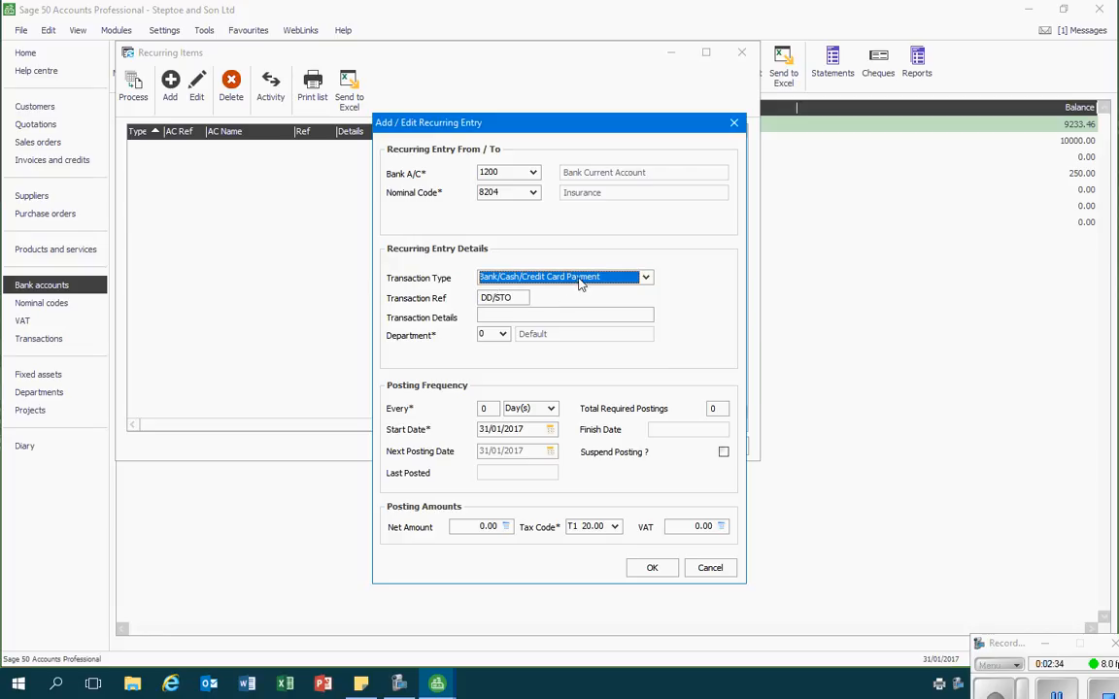
left_click(514, 298)
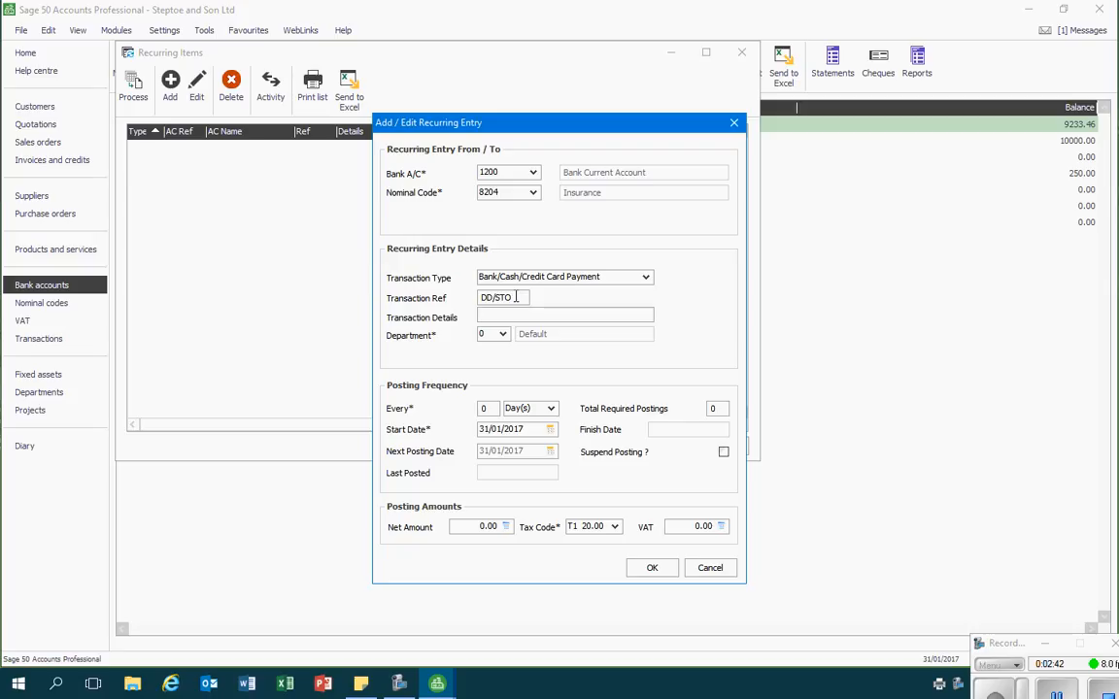
key("BackSpace")
key("BackSpace")
key("BackSpace")
key("BackSpace")
key("BackSpace")
key("BackSpace")
type("STO")
Enter "Payment to Rag Insurance" as the transaction details of the recurring entry
left_click(504, 313)
type("Payment to ")
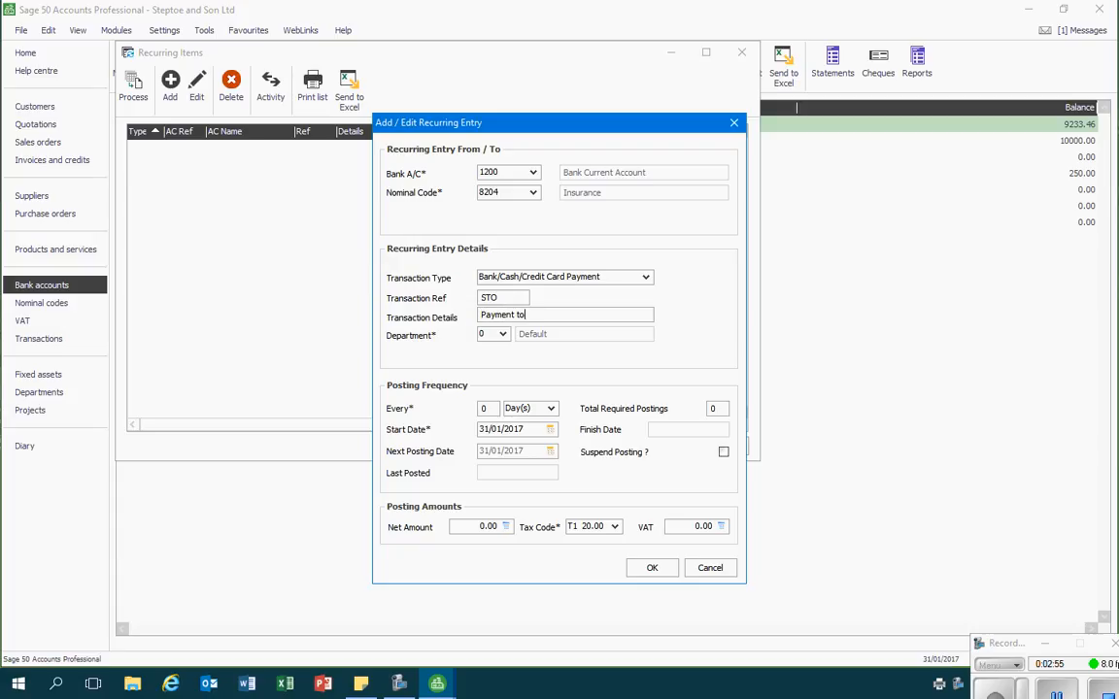
type("Rag Insurance")
Set the posting frequency to every 1 month with 12 total required postings
key("BackSpace")
type("1")
left_click(551, 408)
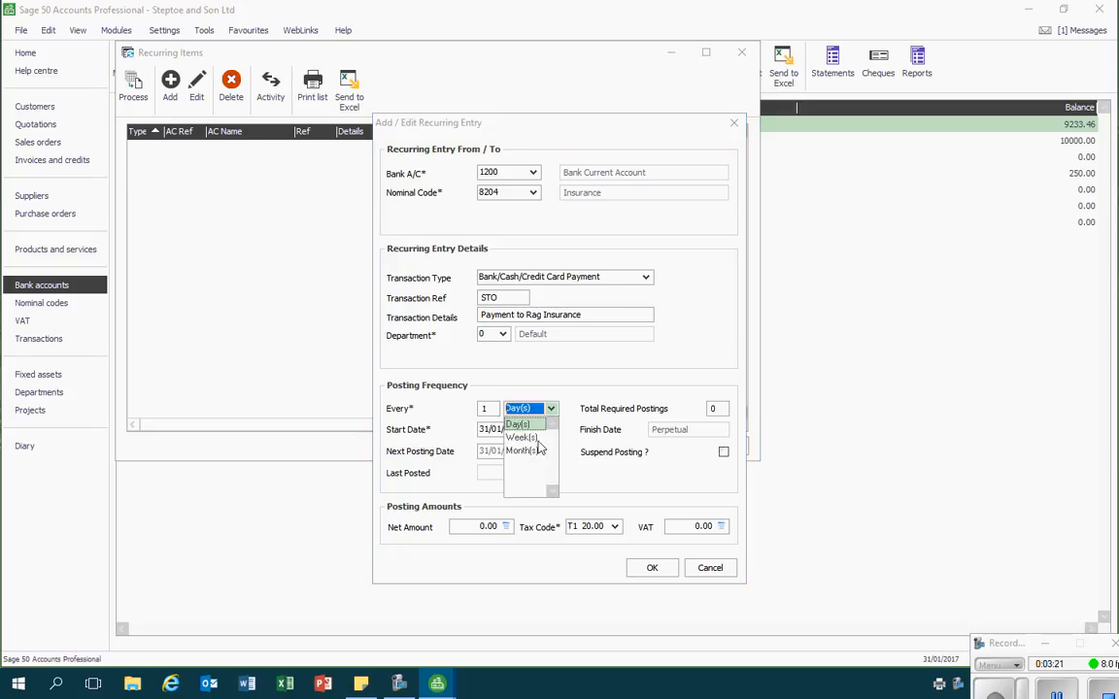
left_click(521, 450)
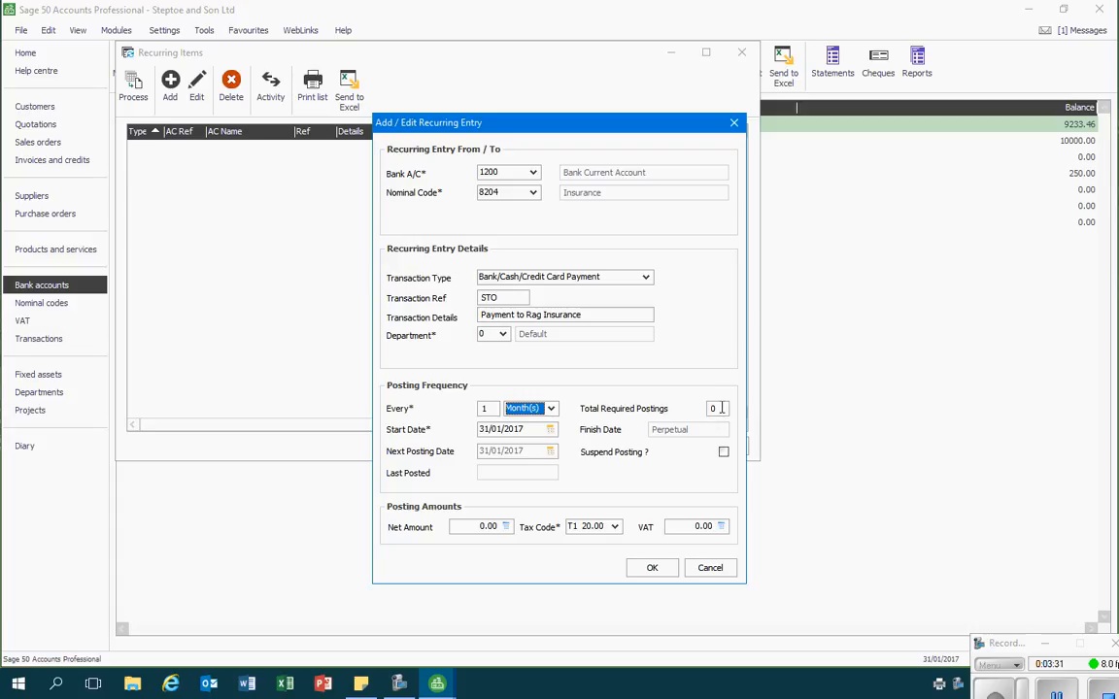
left_click(714, 409)
type("12")
Set the start date of the recurring entry to 08/01/2017
left_click(524, 430)
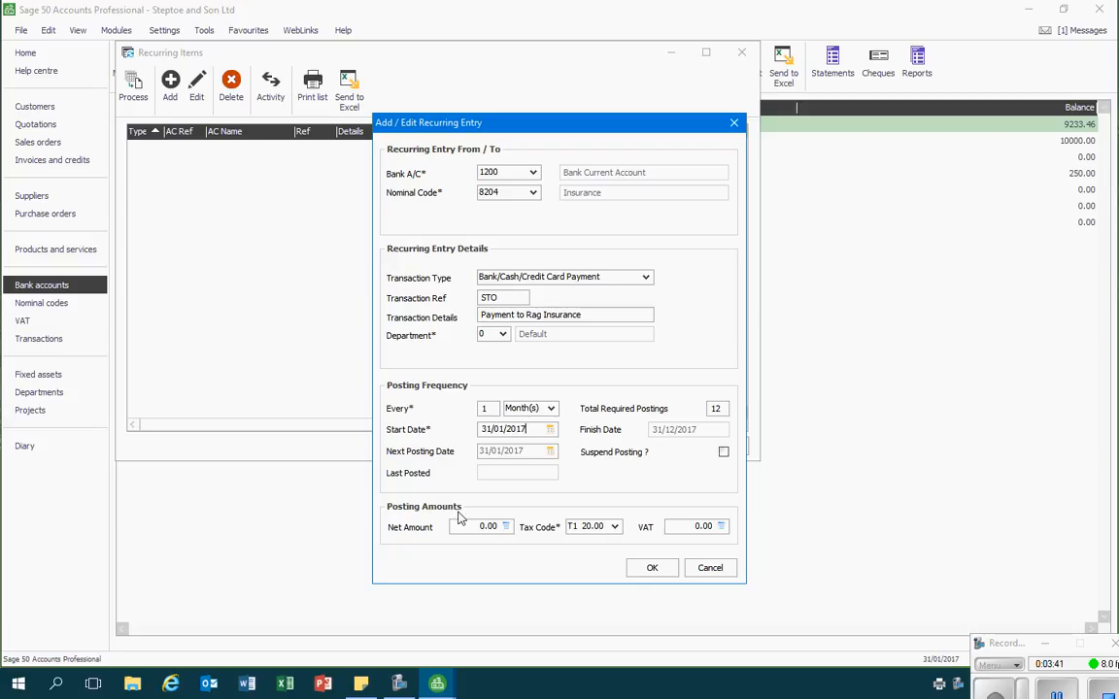
double_click(484, 428)
type("08")
key("Tab")
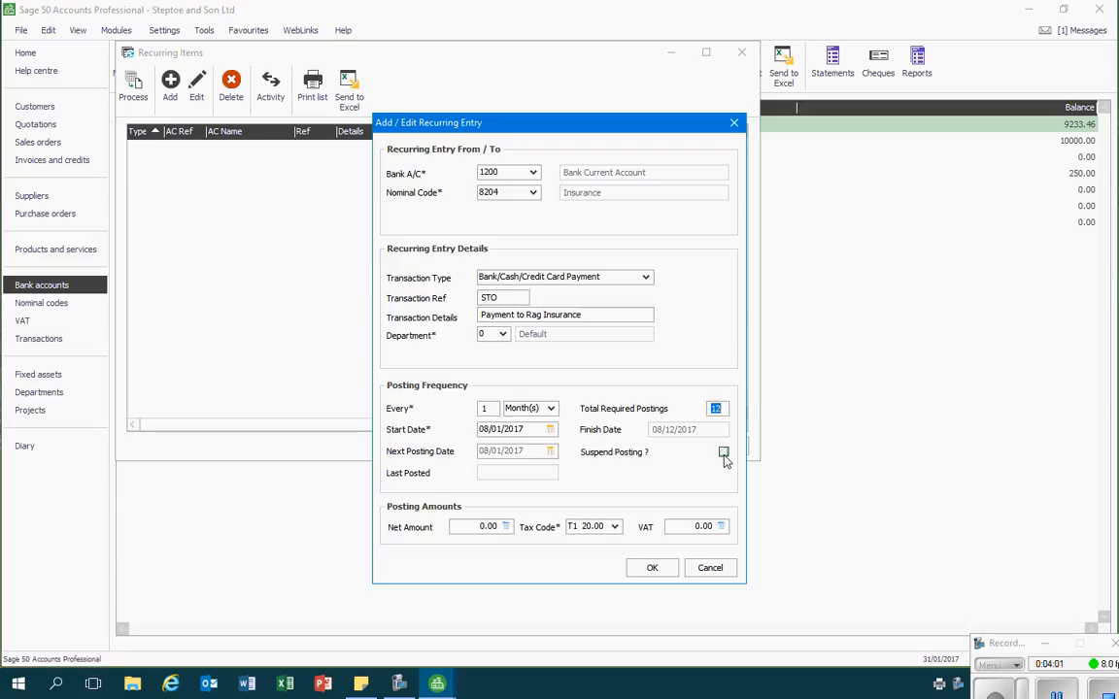
Set the net posting amount to 117.50 with tax code T2 0.00 and save the recurring entry
left_click(470, 530)
key("Delete")
key("Delete")
key("Delete")
key("Delete")
type("117.50")
left_click(614, 527)
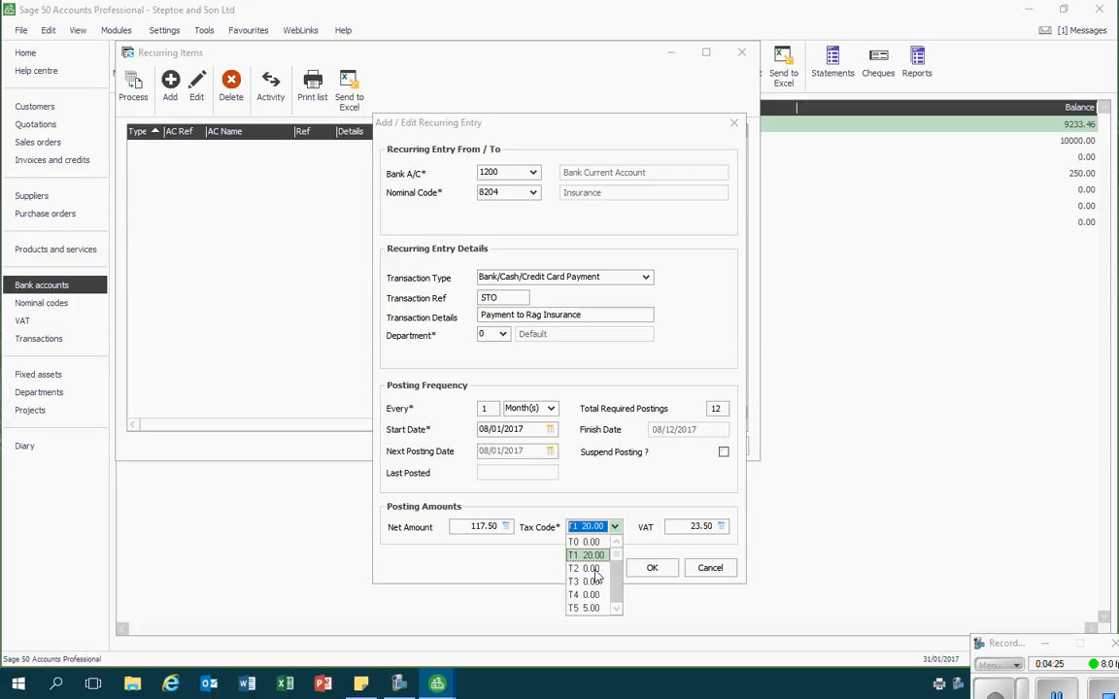
left_click(590, 569)
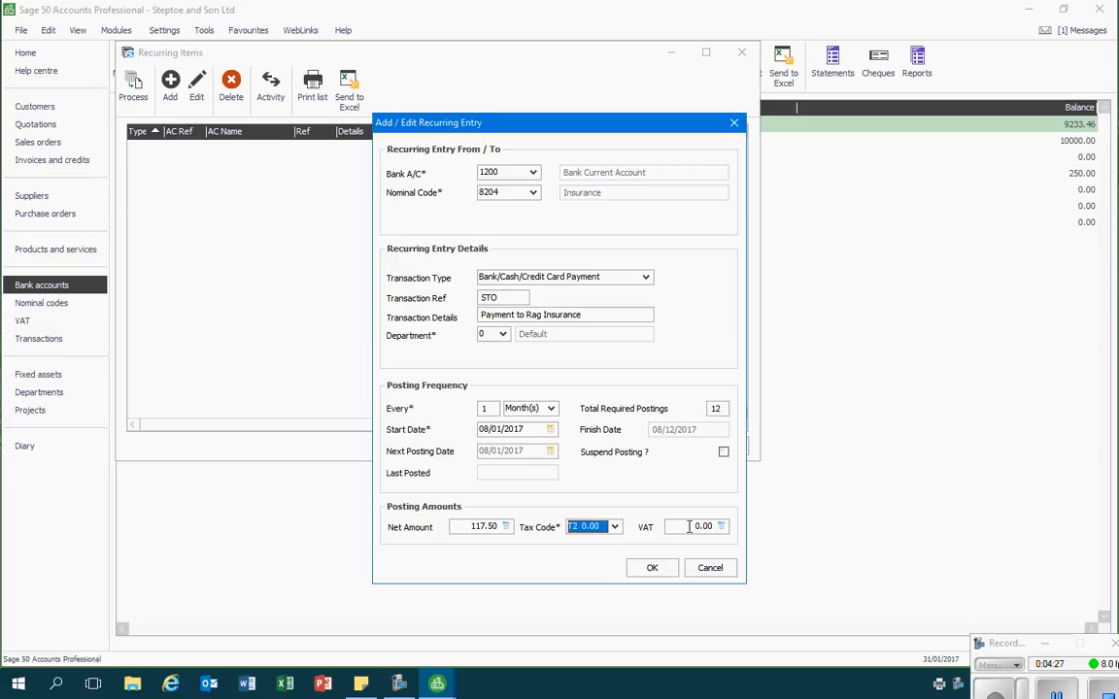
left_click(653, 569)
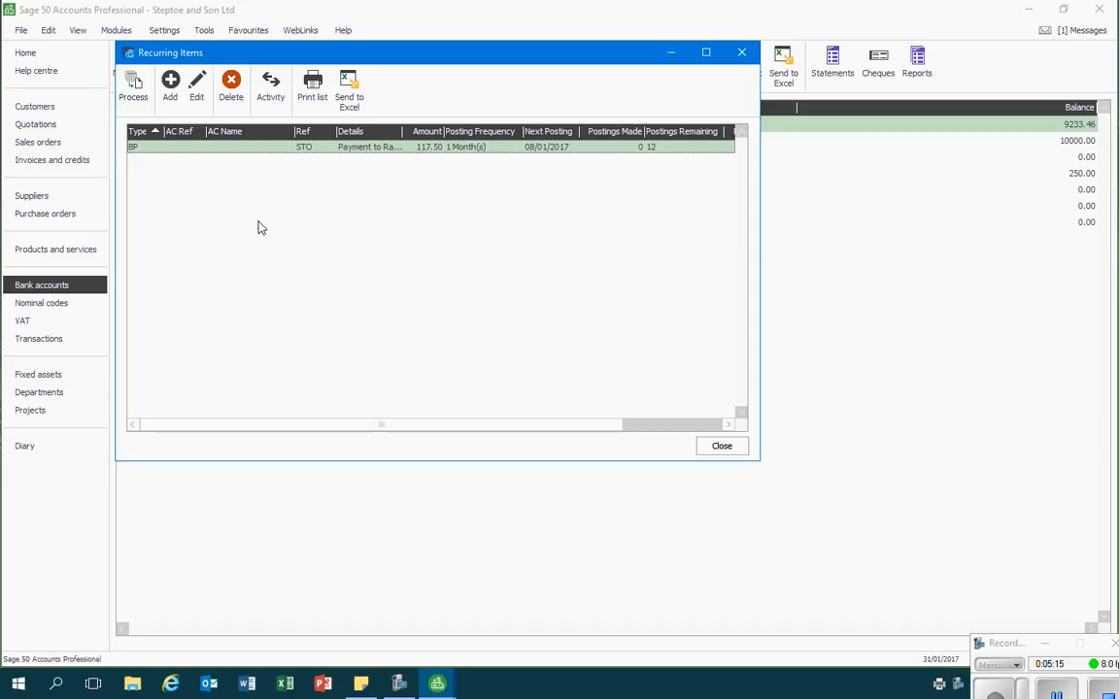
Process the recurring items and post the due Rag Insurance payment dated 08/01/2017
left_click(136, 90)
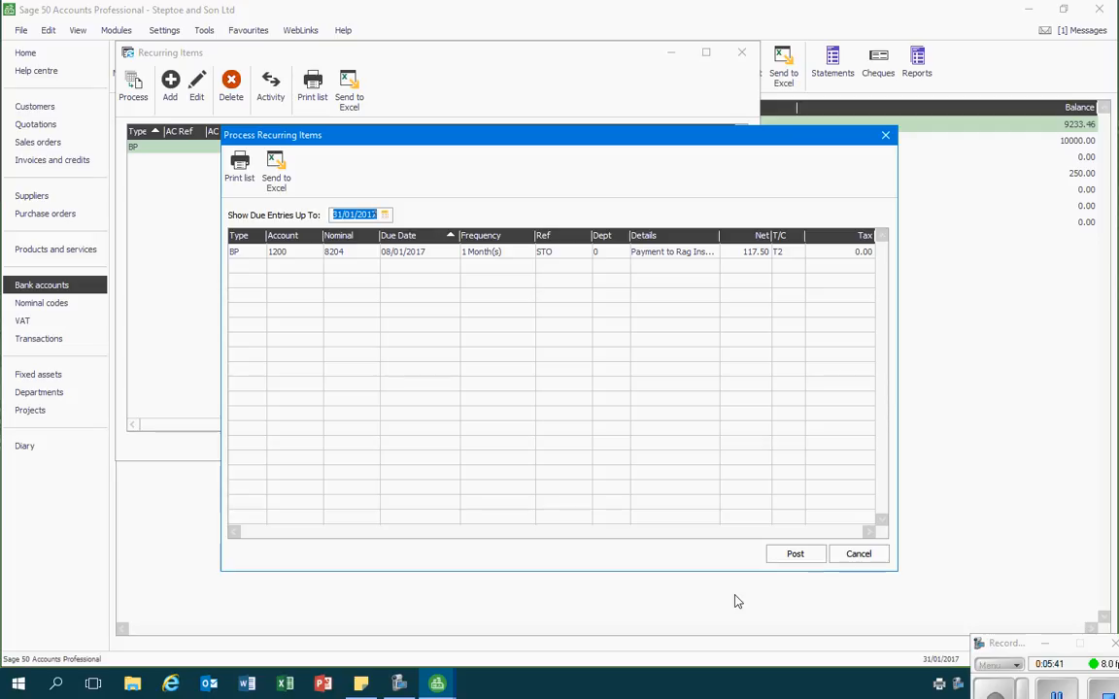
left_click(794, 554)
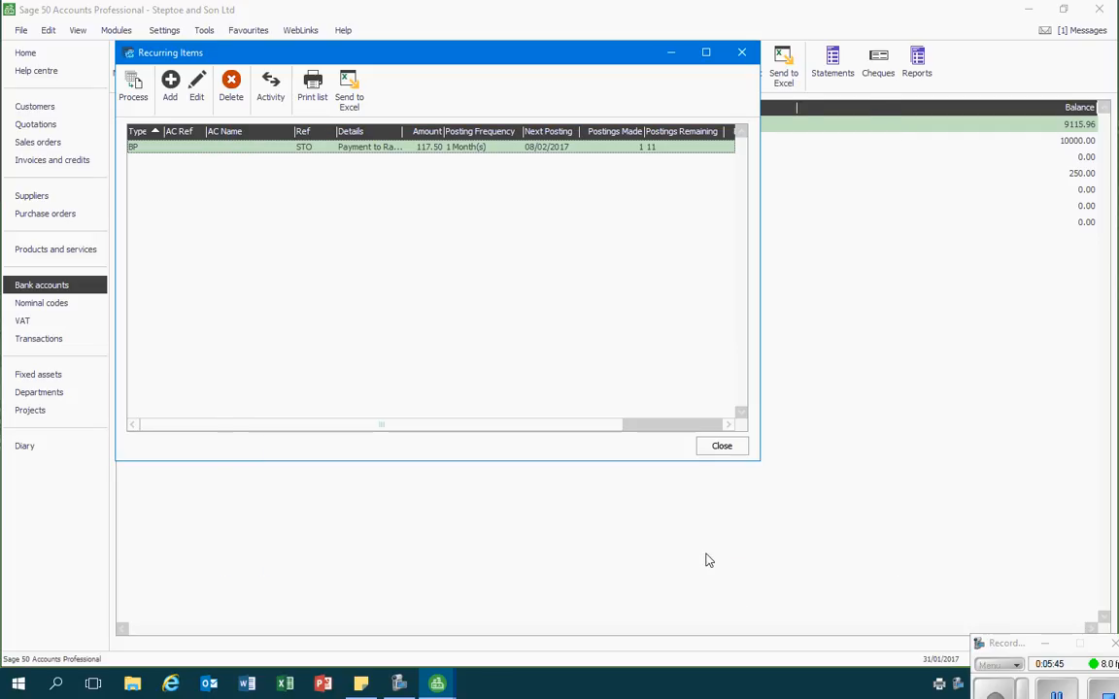